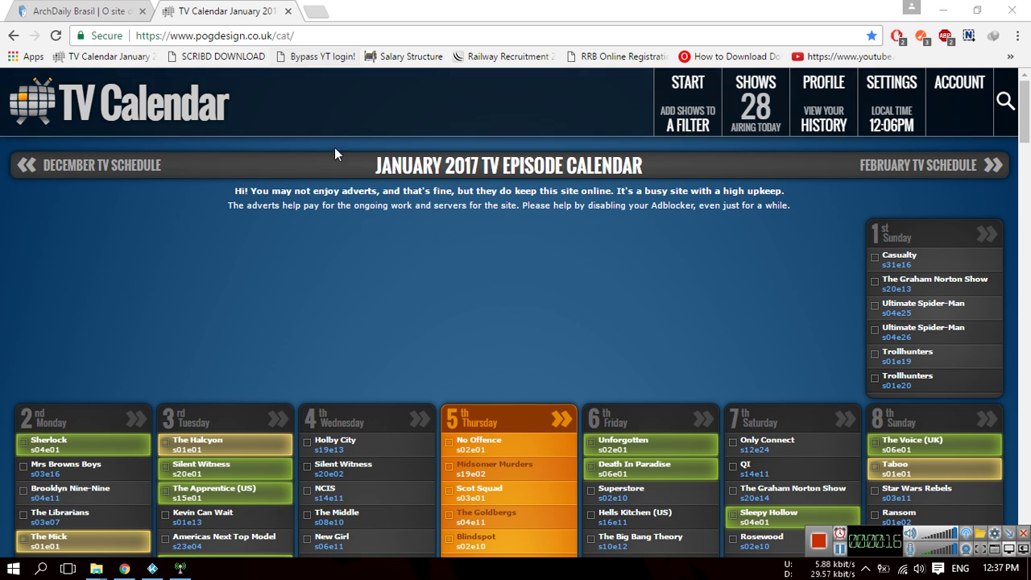
# Step: Show the ACCOUNT menu with its log-in and account-creation options
pyautogui.click(957, 82)
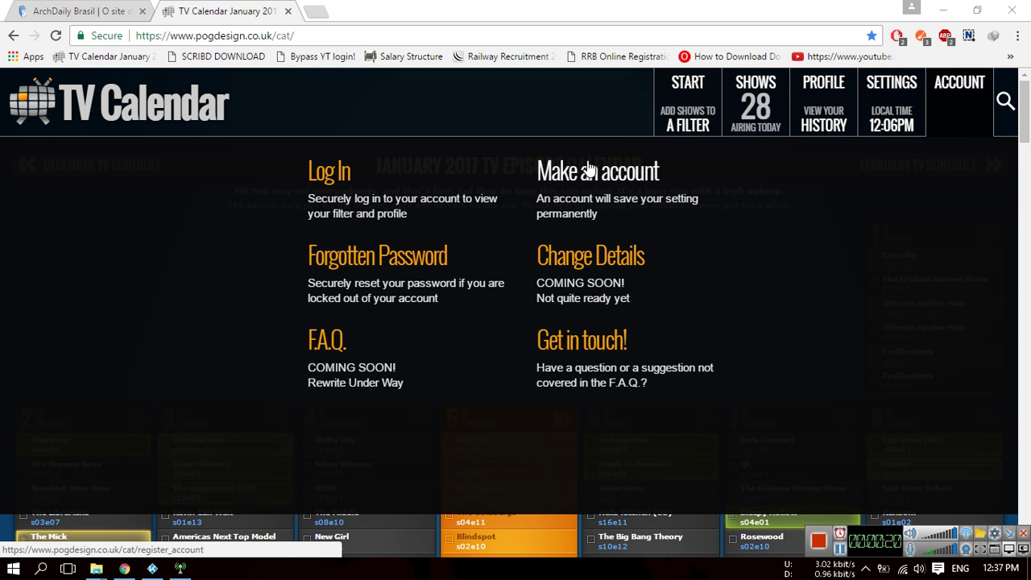
# Step: On the Make An Account page, enter an e-mail address, a password and the password confirmation
pyautogui.click(639, 257)
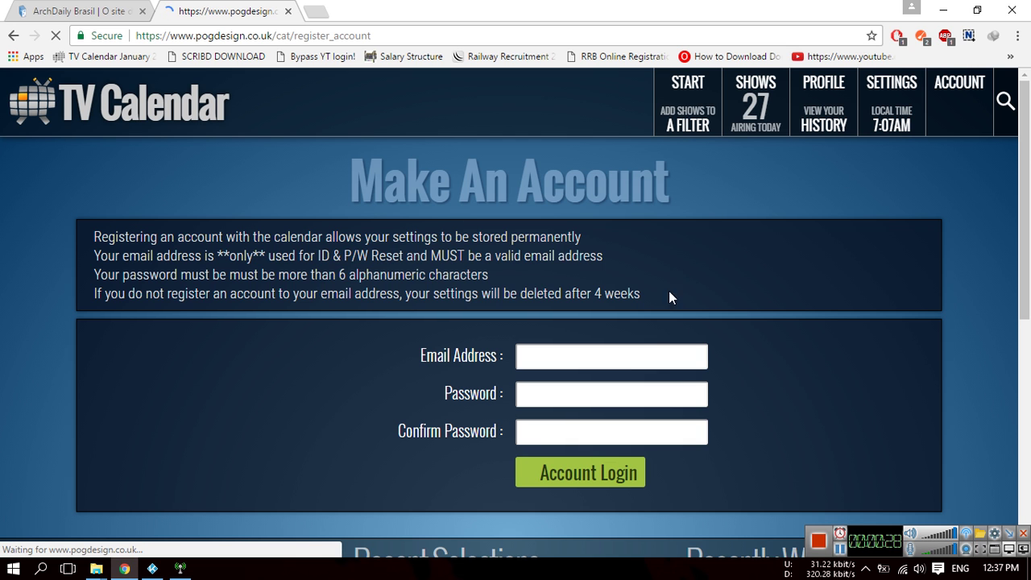
pyautogui.scroll(-2, 644, 257)
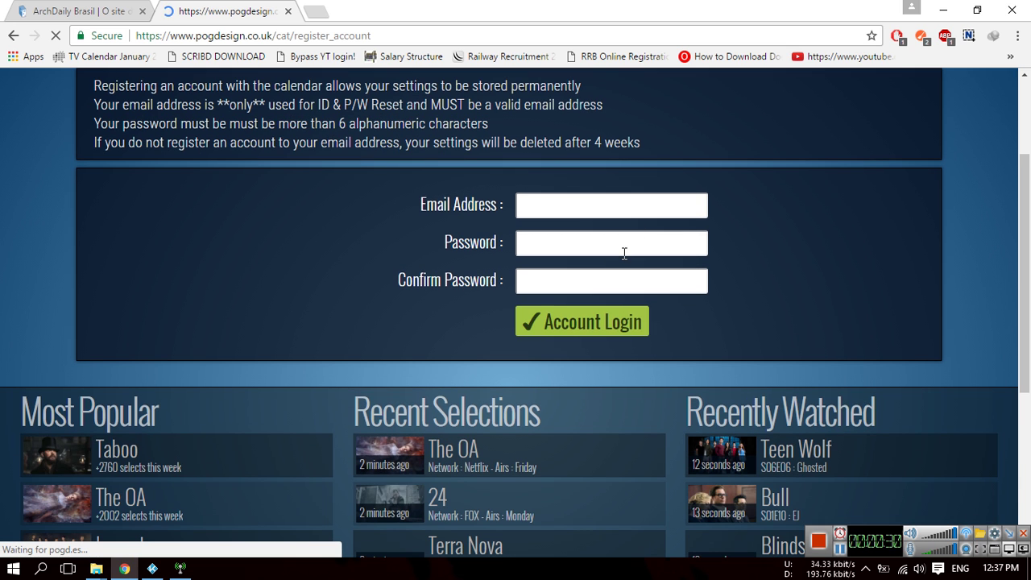
pyautogui.click(580, 206)
pyautogui.write('mail')
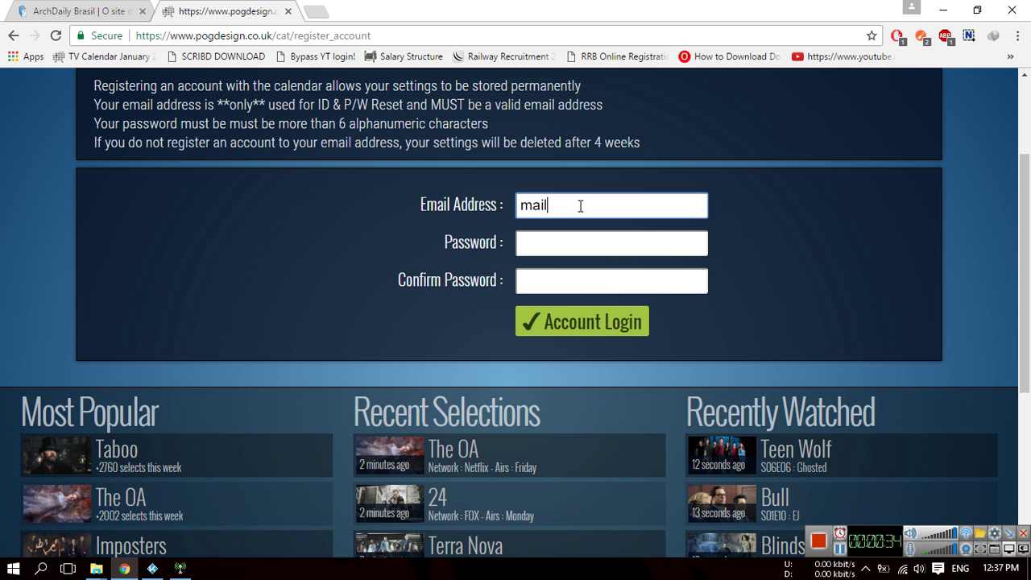
pyautogui.click(608, 234)
pyautogui.write('34')
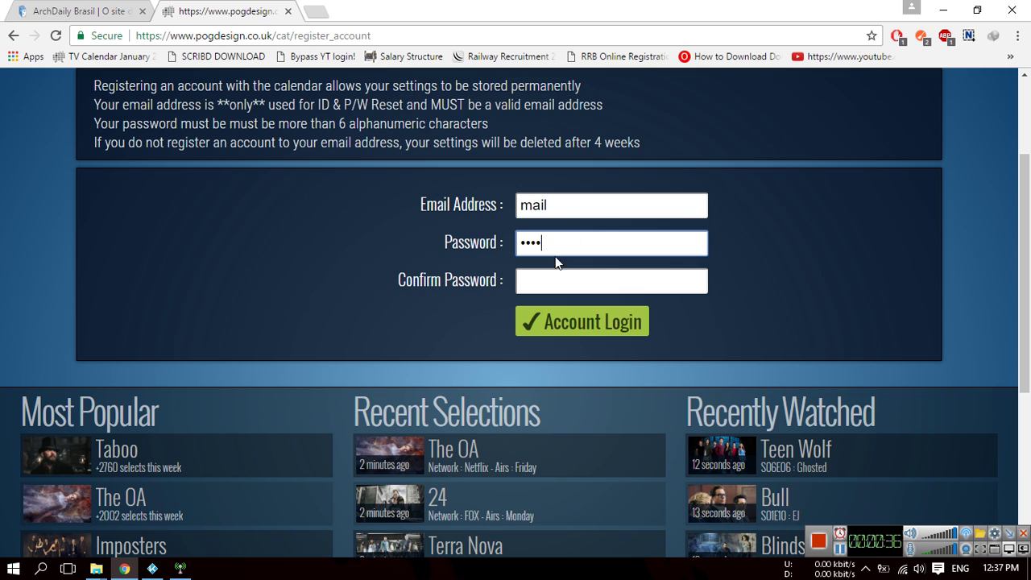
pyautogui.click(549, 277)
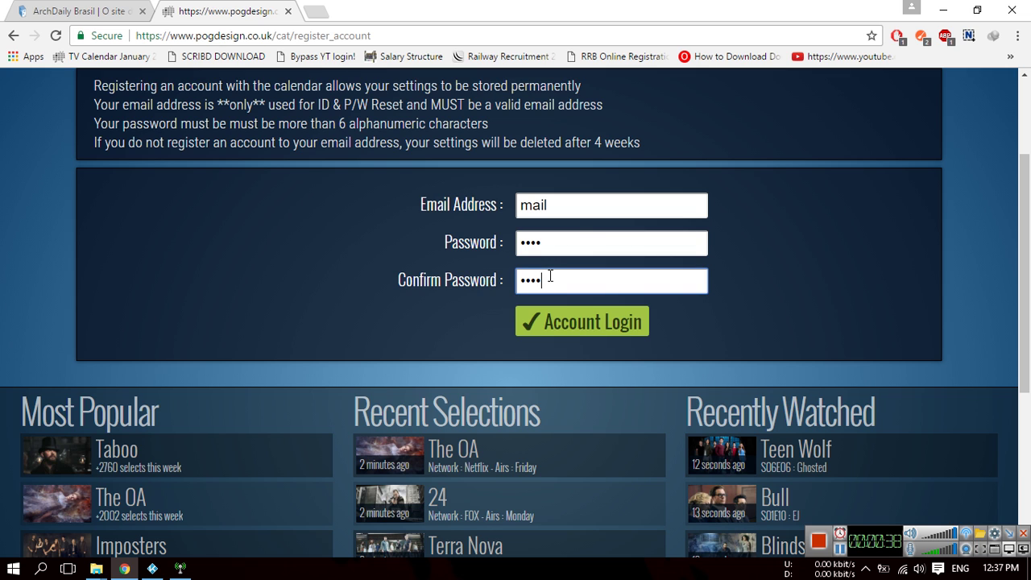
pyautogui.scroll(2, 907, 333)
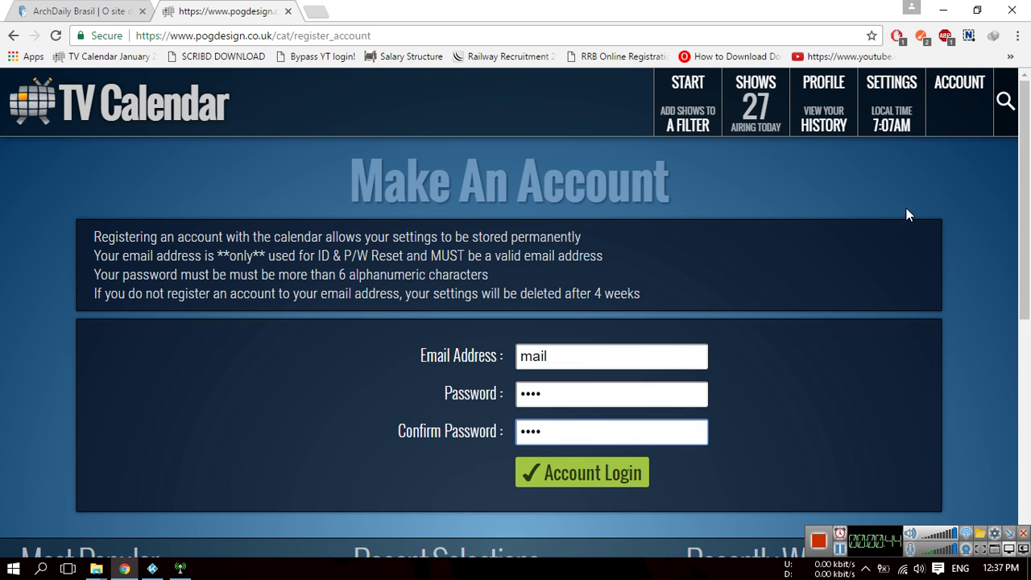
pyautogui.moveTo(957, 85)
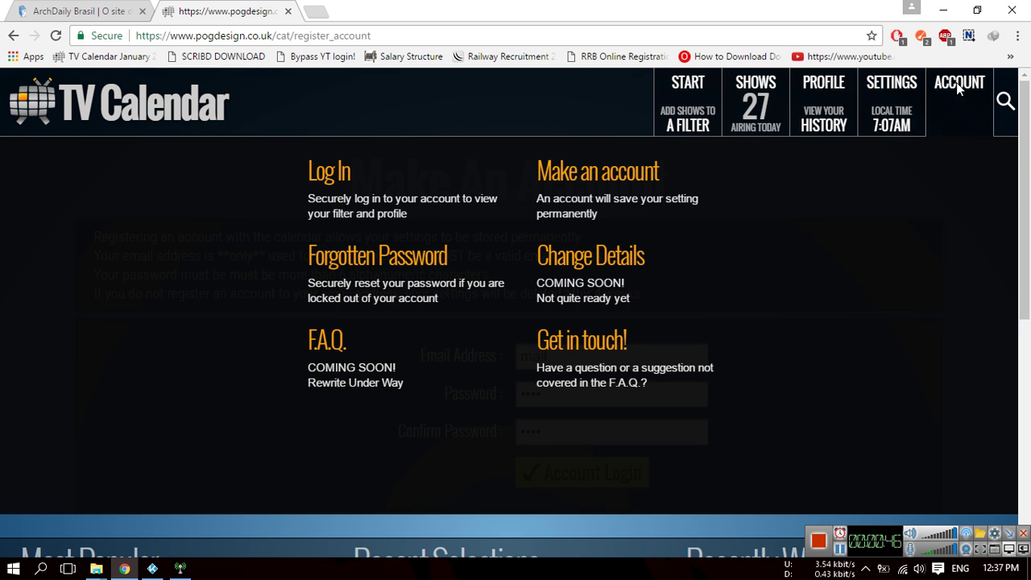
# Step: Log in with the account e-mail and return to the January 2017 calendar
pyautogui.click(316, 175)
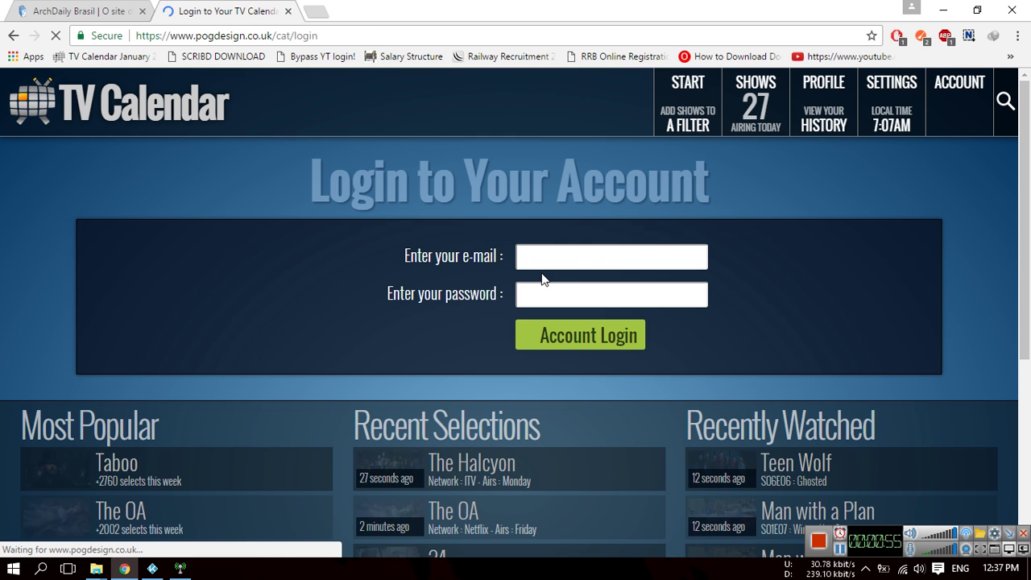
pyautogui.click(581, 256)
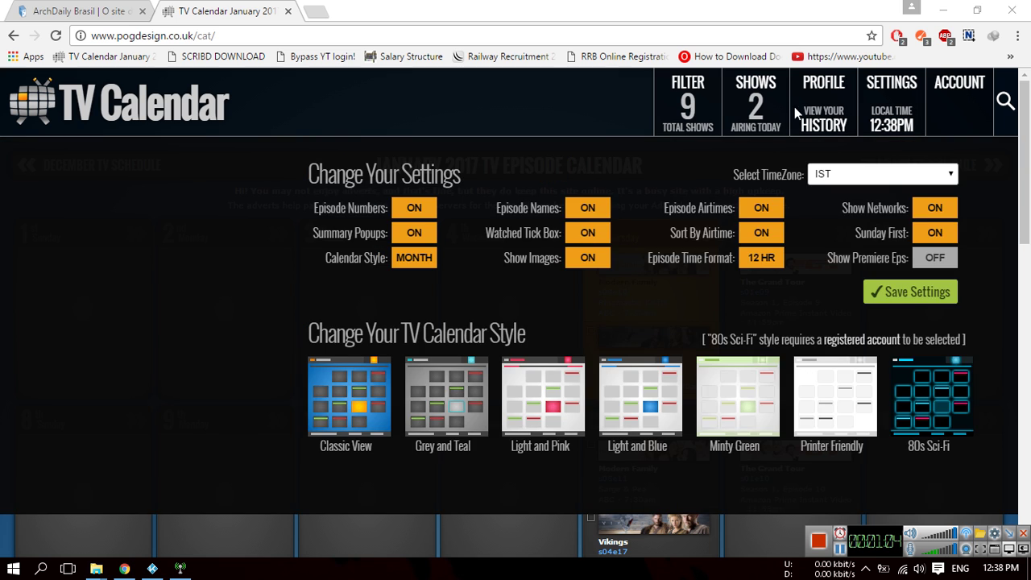
pyautogui.moveTo(764, 108)
pyautogui.moveTo(681, 111)
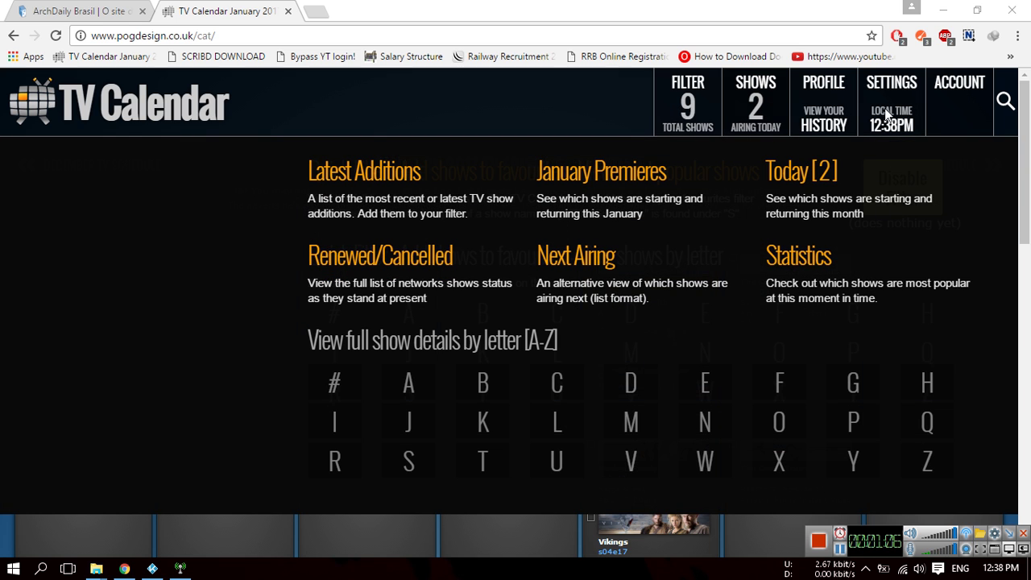
pyautogui.moveTo(888, 87)
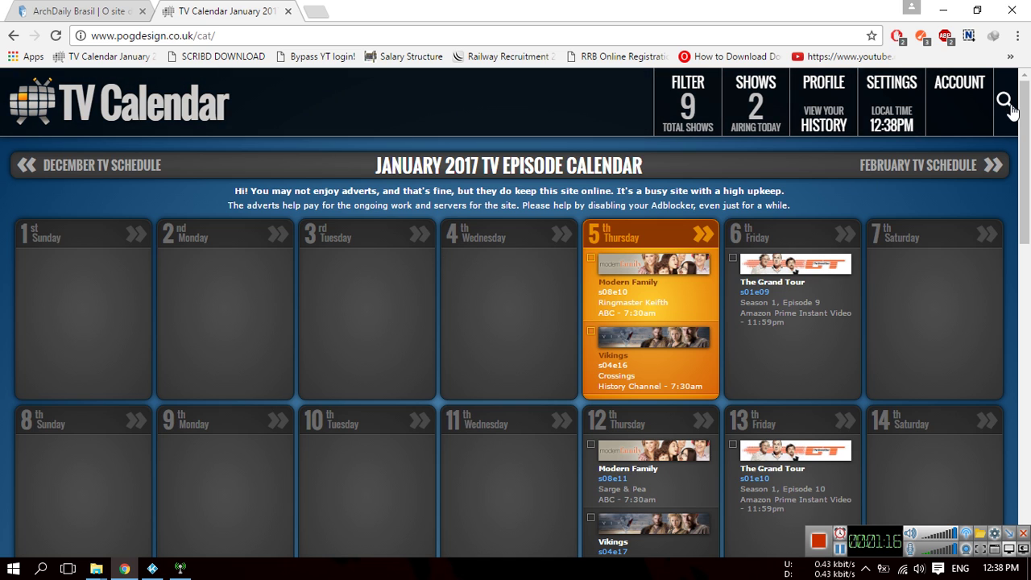
# Step: Search the show list for 'walking dead', briefly trying 'top gea' in between
pyautogui.click(1008, 109)
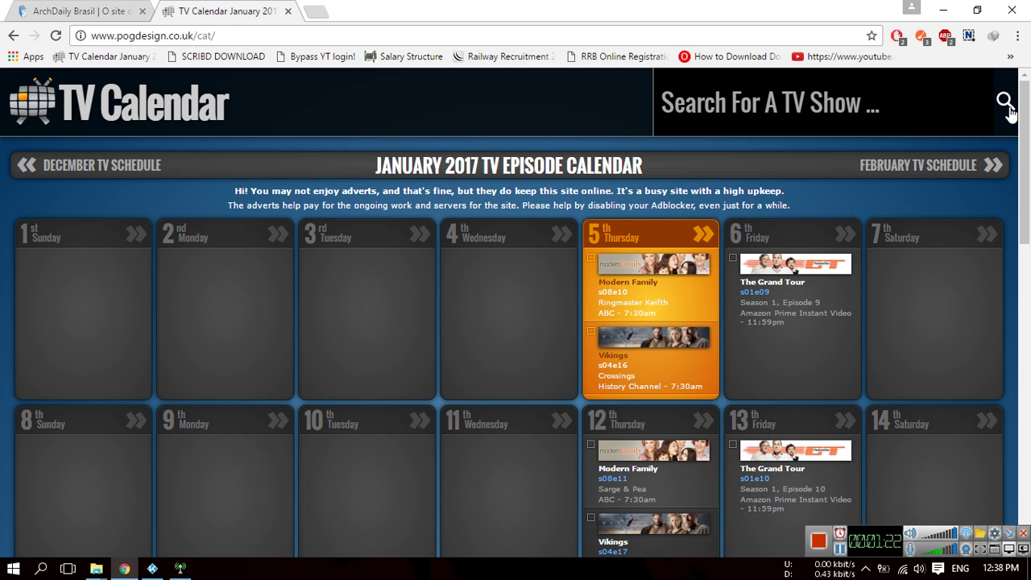
pyautogui.write('walkin')
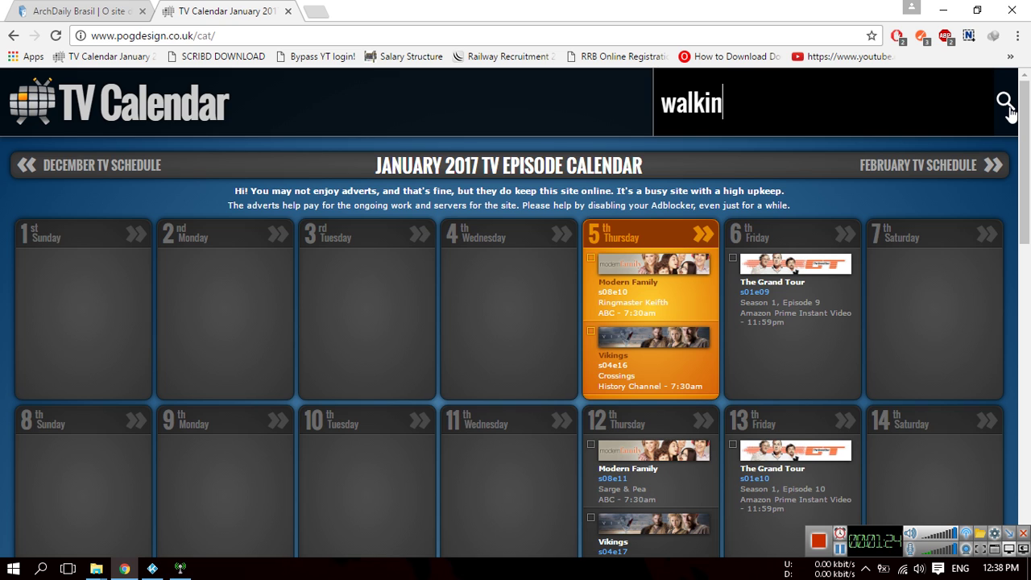
pyautogui.write('g dead')
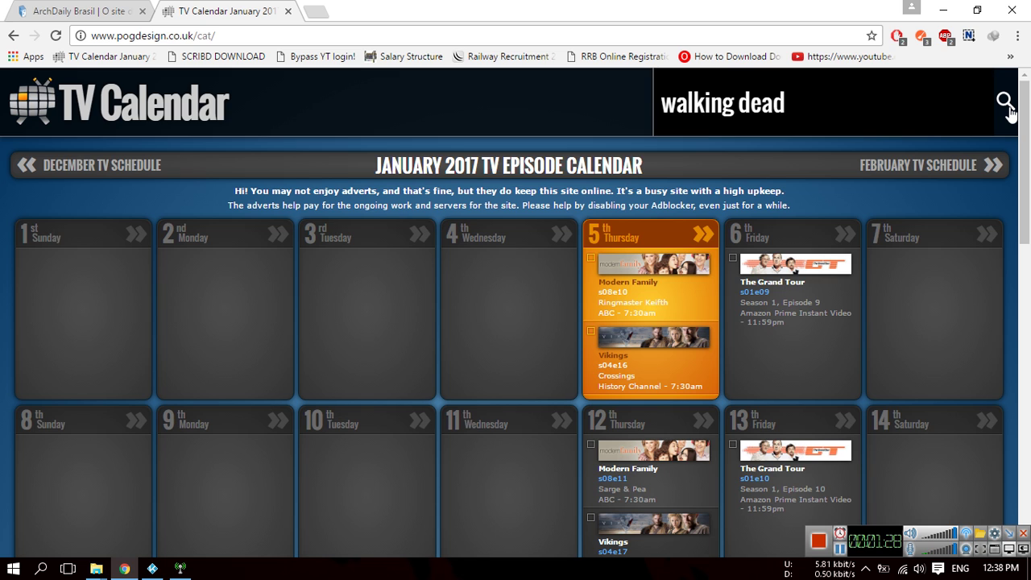
pyautogui.press('BackSpace')
pyautogui.press('BackSpace')
pyautogui.press('BackSpace')
pyautogui.press('BackSpace')
pyautogui.press('BackSpace')
pyautogui.press('BackSpace')
pyautogui.press('BackSpace')
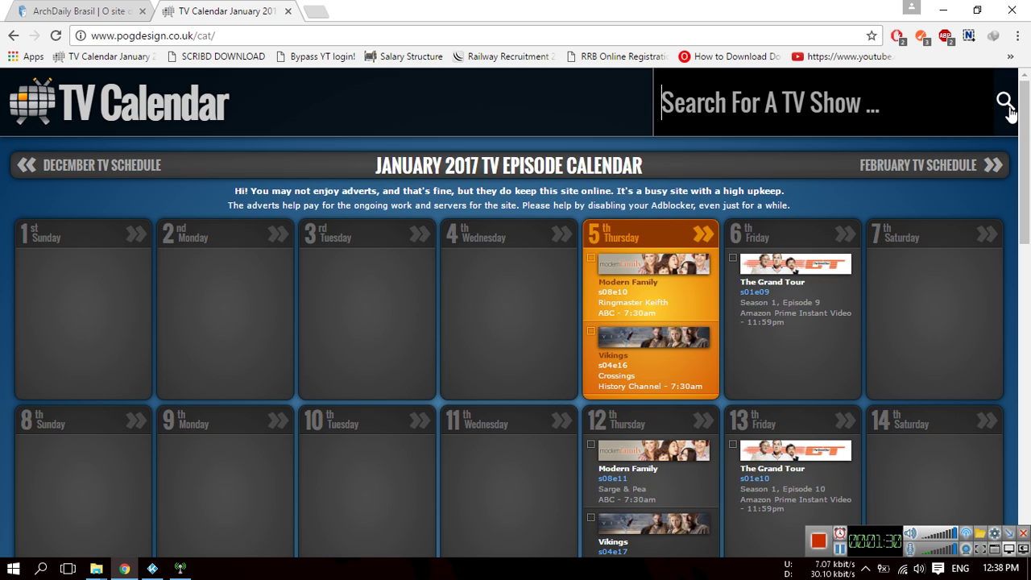
pyautogui.write('top gea')
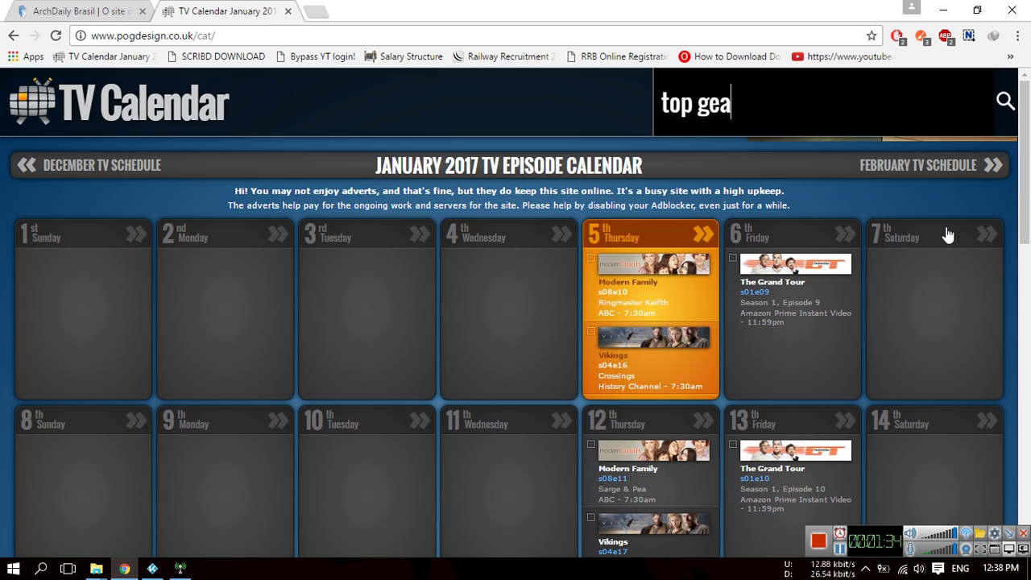
pyautogui.press('BackSpace')
pyautogui.press('BackSpace')
pyautogui.press('BackSpace')
pyautogui.press('BackSpace')
pyautogui.press('BackSpace')
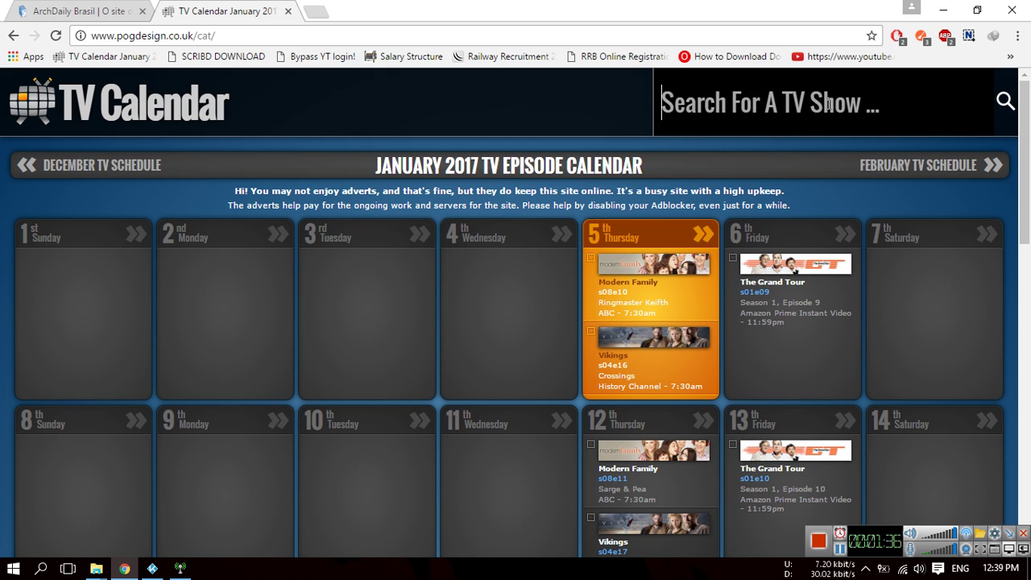
pyautogui.write('walking de')
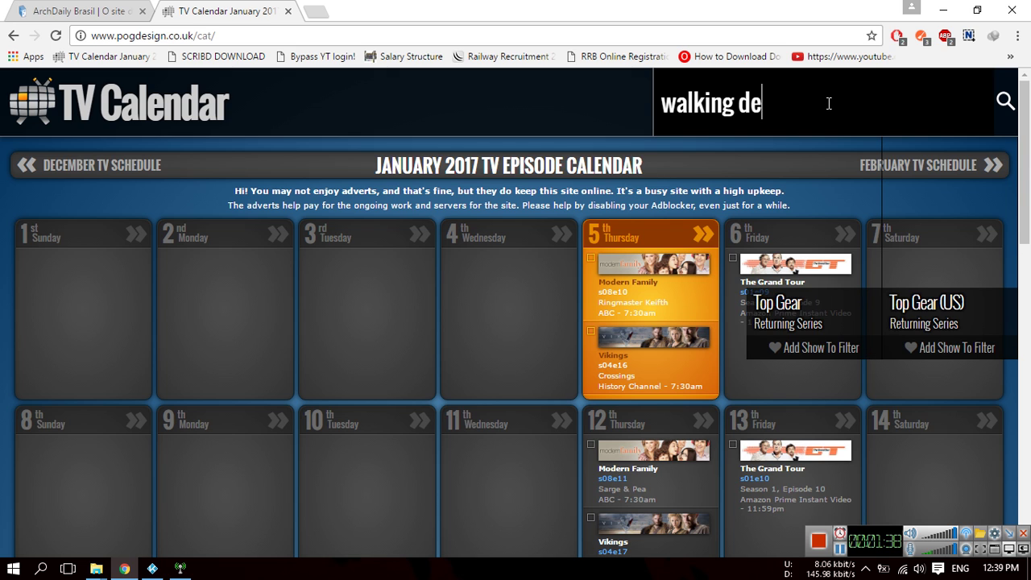
pyautogui.write('ad')
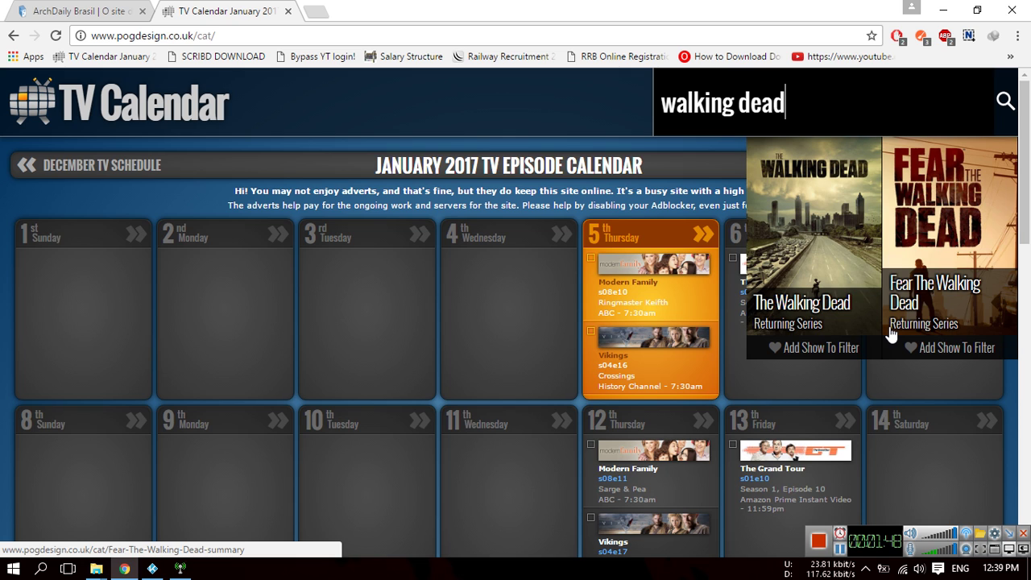
# Step: Add The Walking Dead to the show filter, then clear and close the search
pyautogui.click(775, 348)
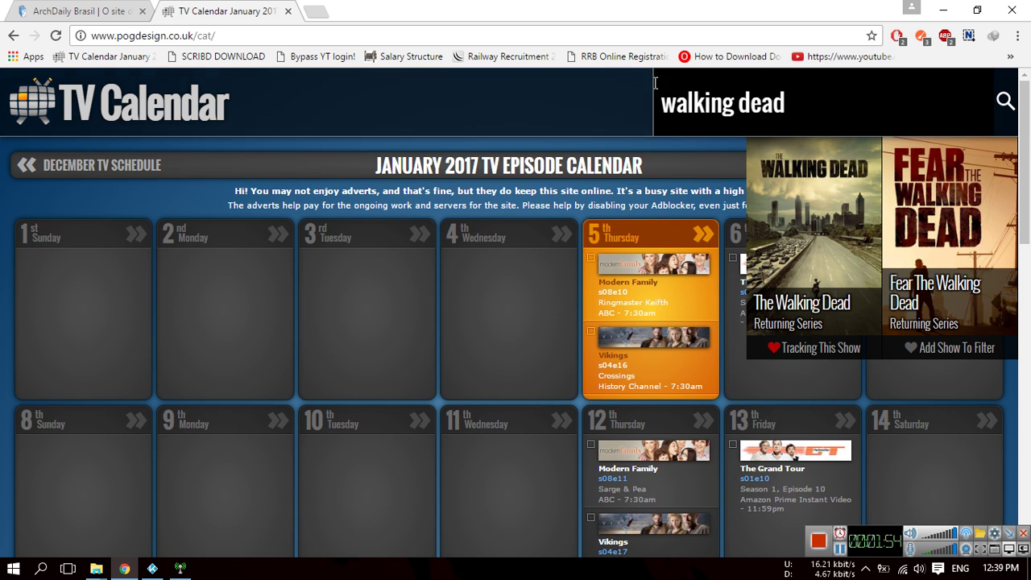
pyautogui.hotkey('ctrl', 'a')
pyautogui.press('BackSpace')
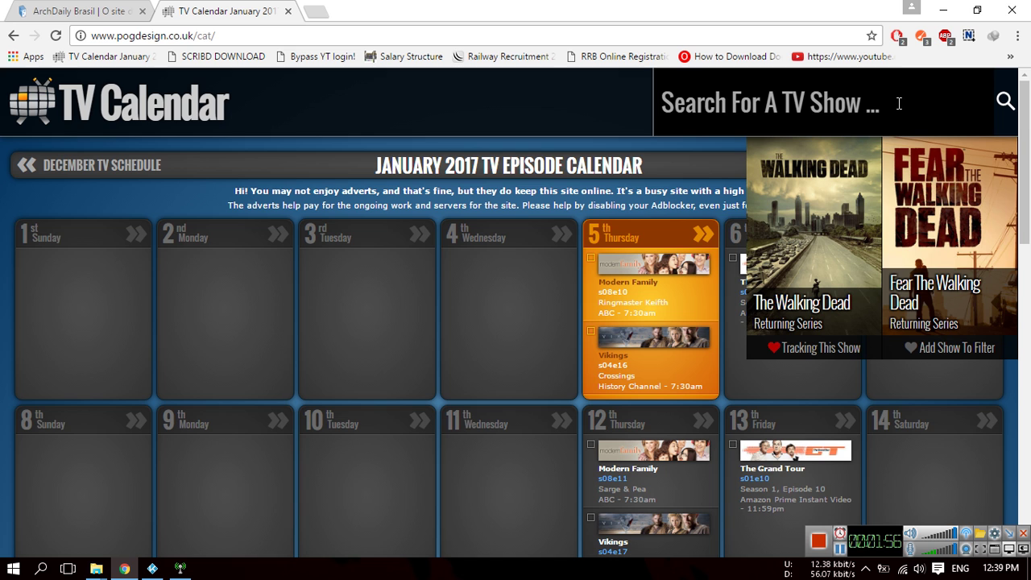
pyautogui.click(435, 134)
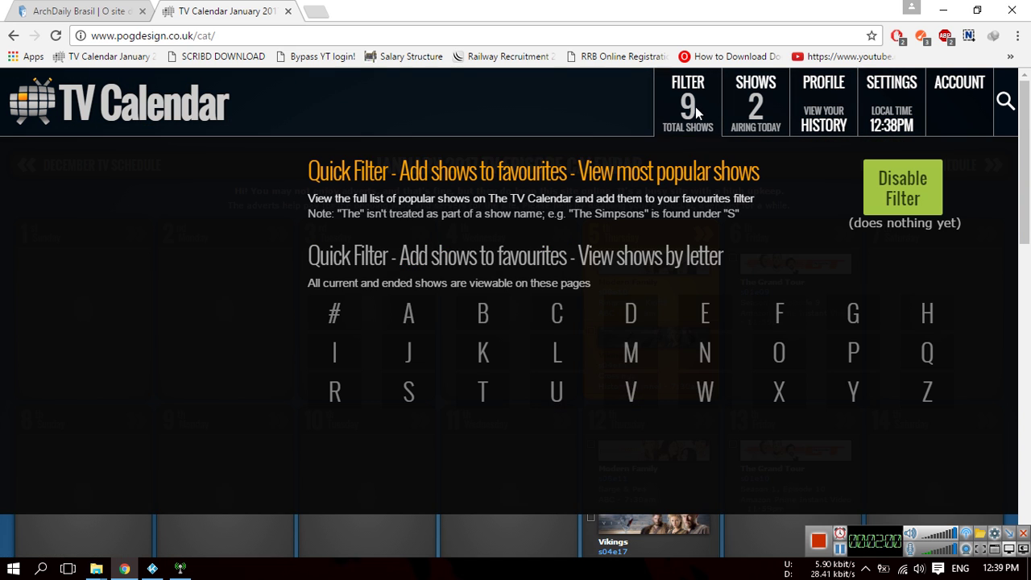
# Step: Open the Profile Dashboard and look over its watch statistics
pyautogui.moveTo(834, 101)
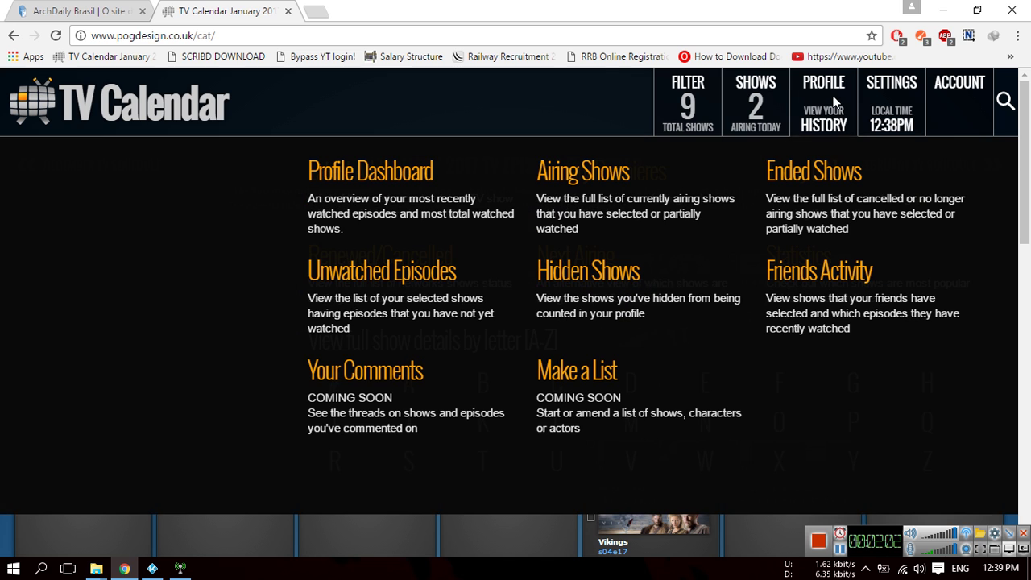
pyautogui.click(406, 173)
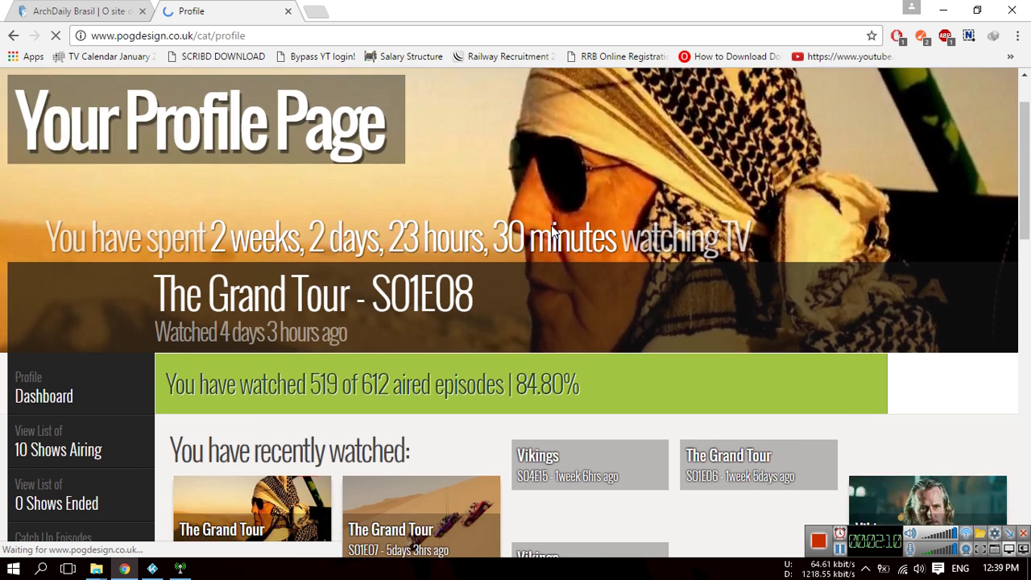
pyautogui.scroll(-5, 551, 224)
pyautogui.scroll(-5, 551, 230)
pyautogui.scroll(2, 326, 266)
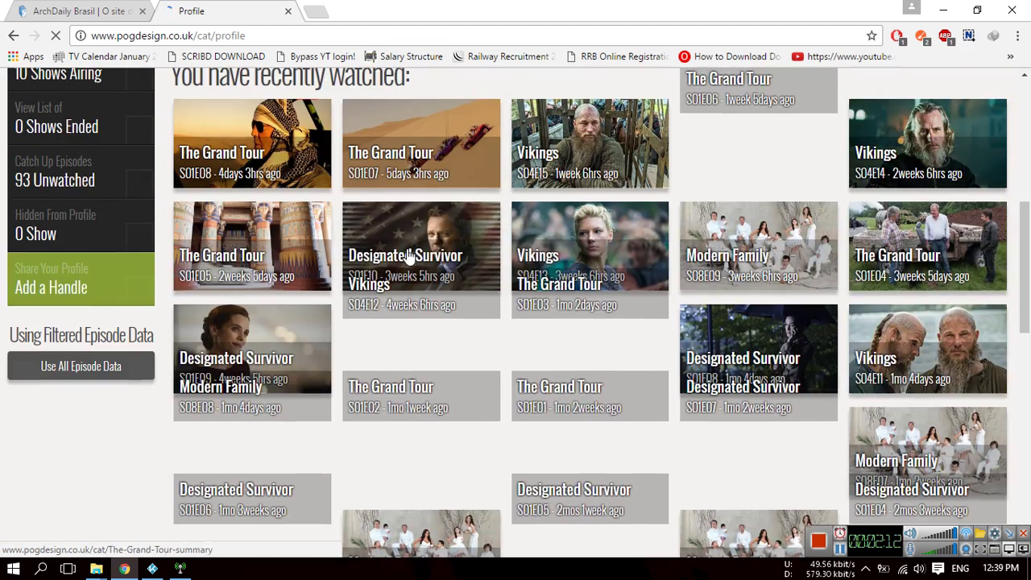
pyautogui.scroll(3, 326, 266)
pyautogui.scroll(2, 326, 261)
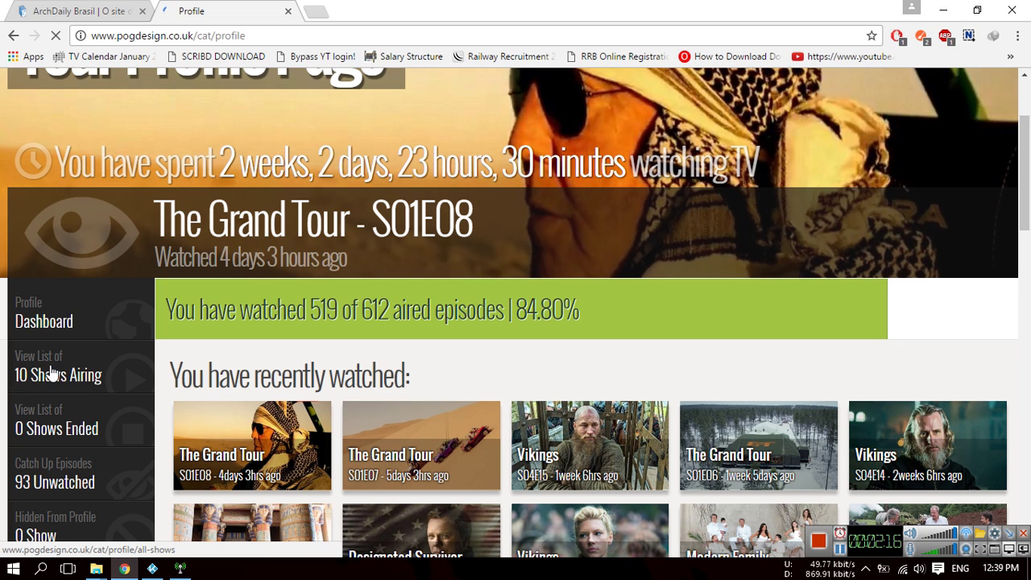
# Step: View the list of 10 airing shows, with The Walking Dead at 0% watched
pyautogui.click(58, 375)
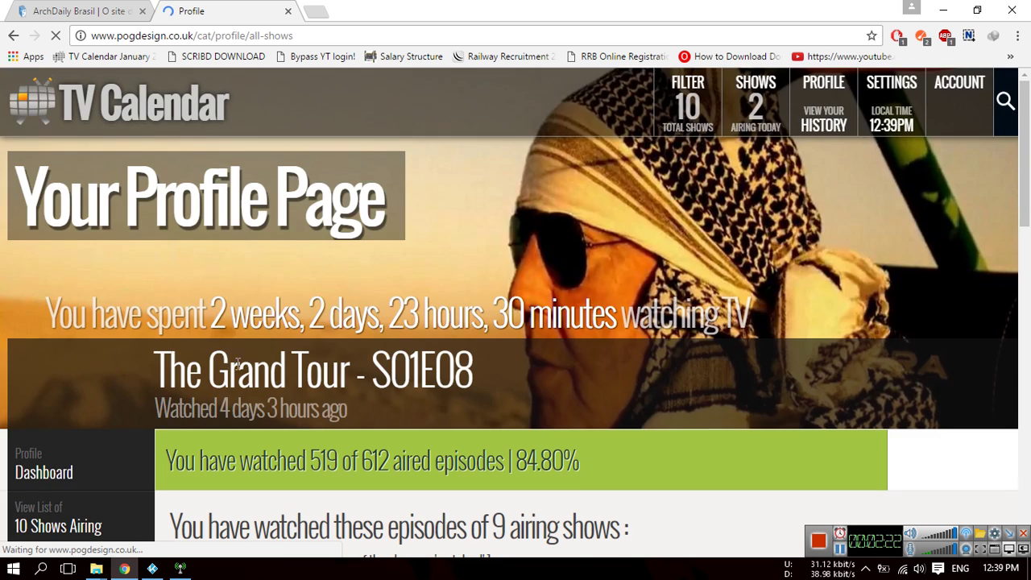
pyautogui.scroll(-6, 422, 372)
pyautogui.scroll(-1, 422, 372)
pyautogui.scroll(2, 422, 372)
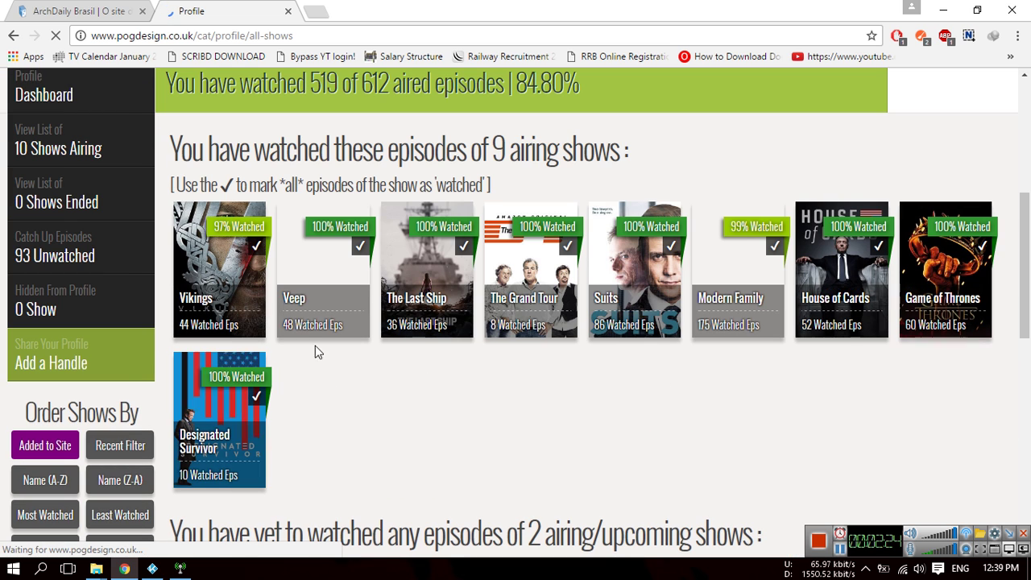
pyautogui.scroll(-3, 620, 383)
pyautogui.scroll(-1, 405, 376)
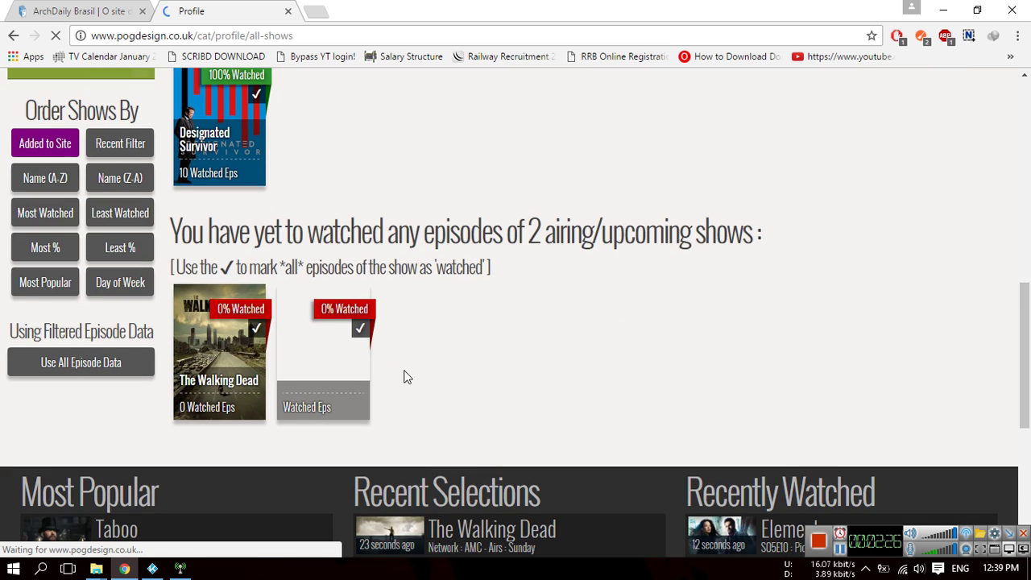
pyautogui.scroll(2, 382, 357)
pyautogui.scroll(1, 338, 363)
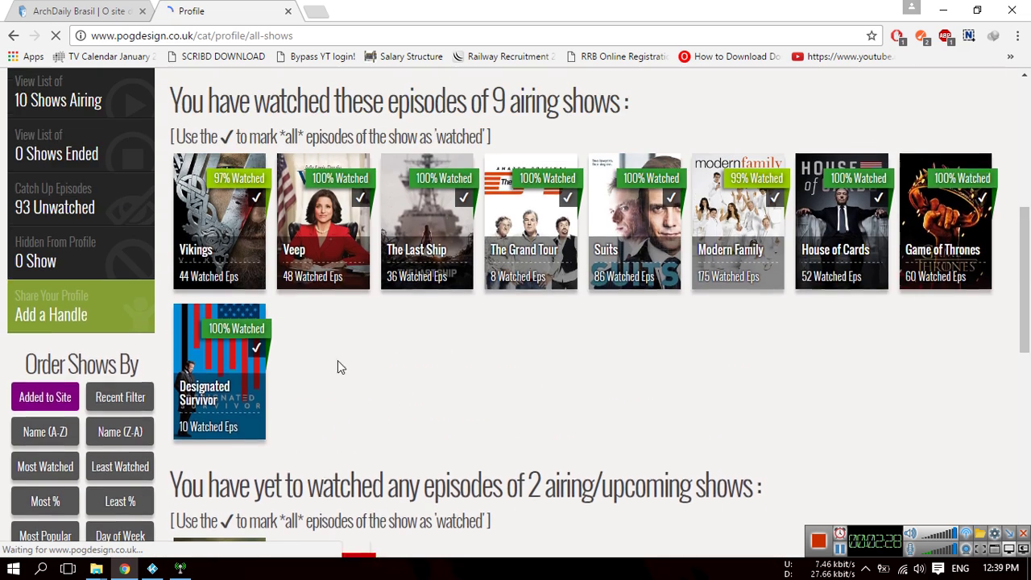
pyautogui.scroll(-2, 338, 364)
pyautogui.scroll(2, 613, 366)
pyautogui.scroll(4, 644, 370)
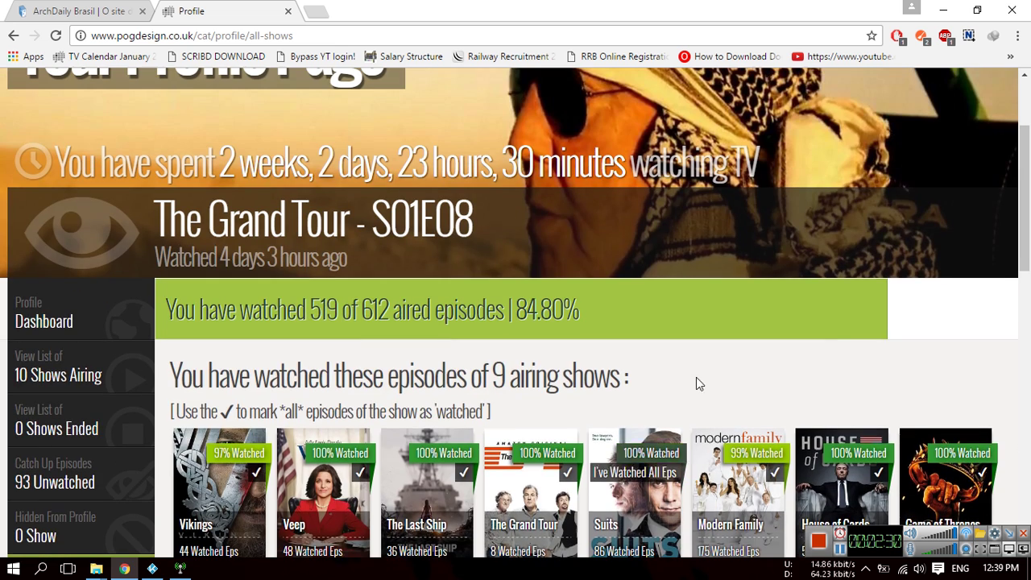
pyautogui.scroll(2, 797, 355)
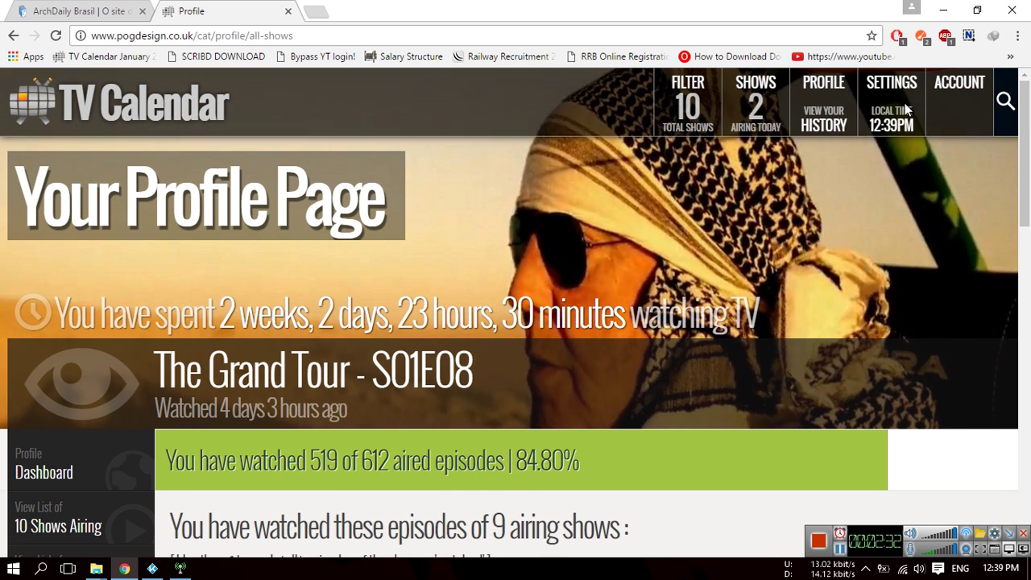
# Step: Copy the link address of the account's .iCal feed from the ACCOUNT menu
pyautogui.moveTo(896, 95)
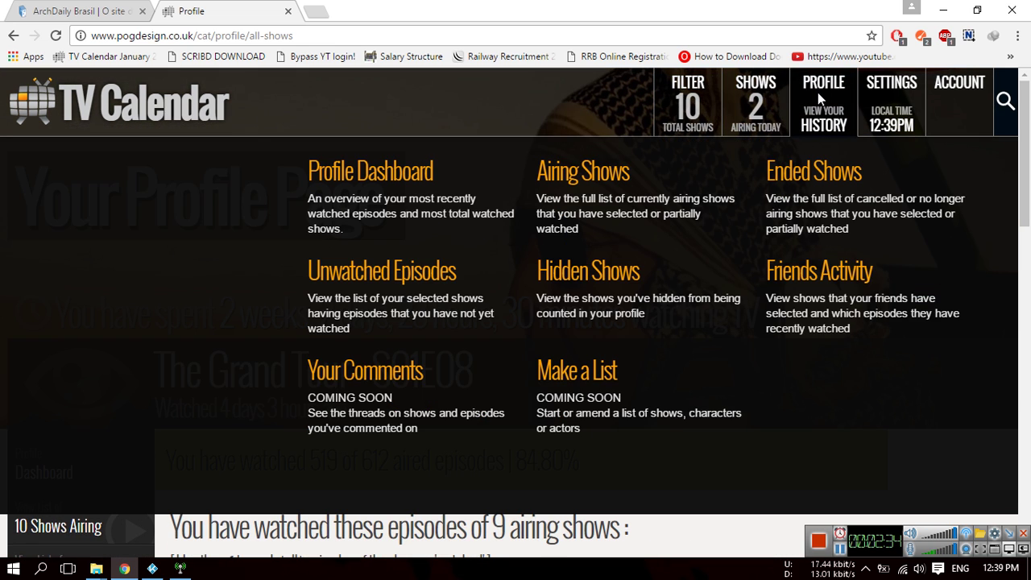
pyautogui.moveTo(961, 103)
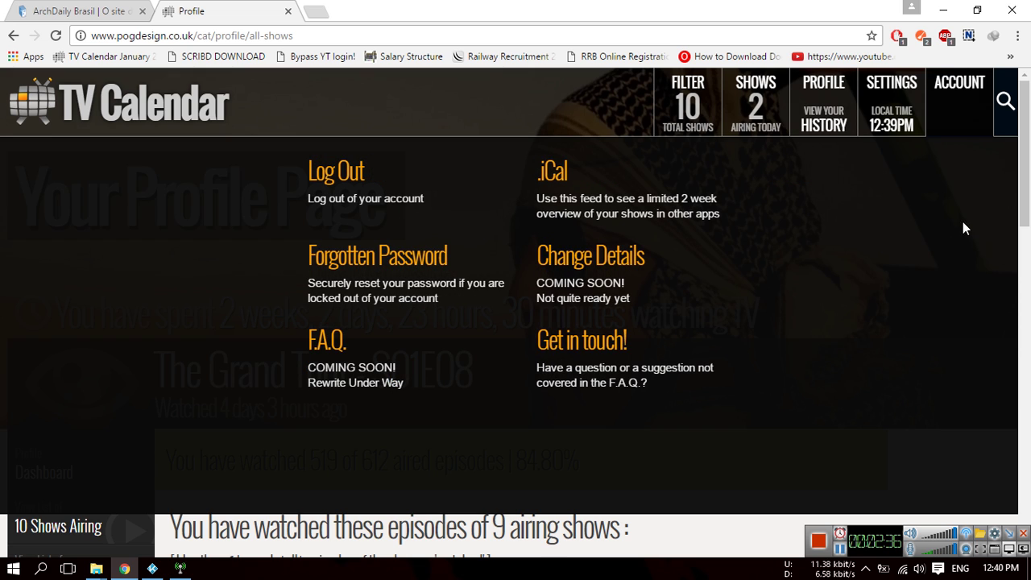
pyautogui.rightClick(552, 169)
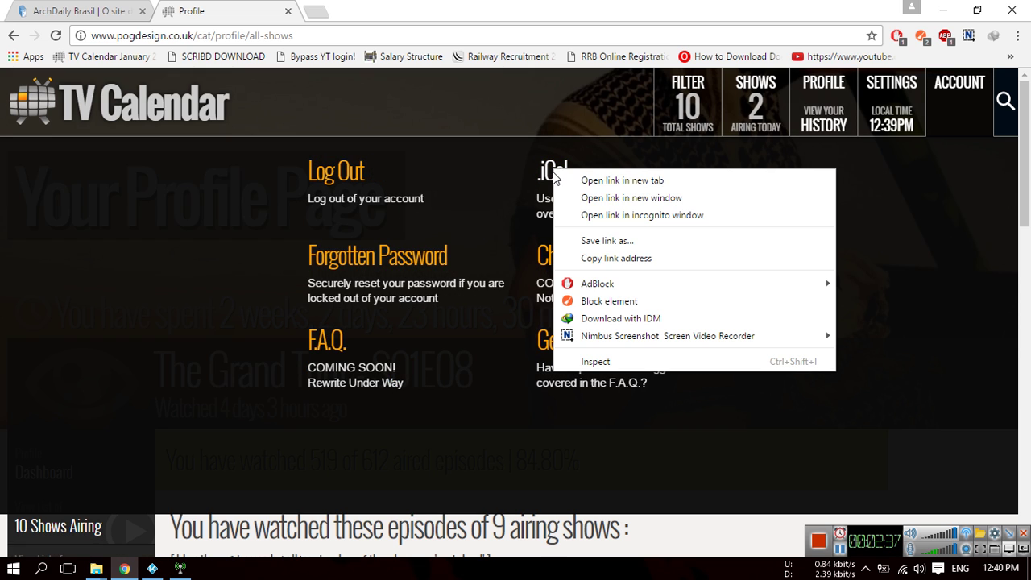
pyautogui.click(637, 260)
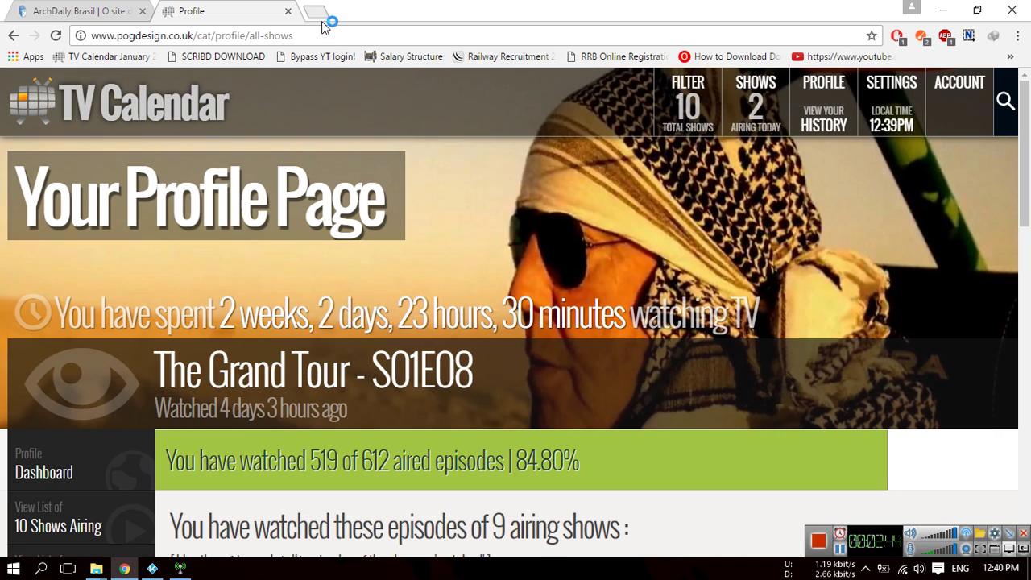
# Step: Search 'google calendar' in a new browser tab and open the Google Calendar site
pyautogui.click(316, 11)
pyautogui.write('google')
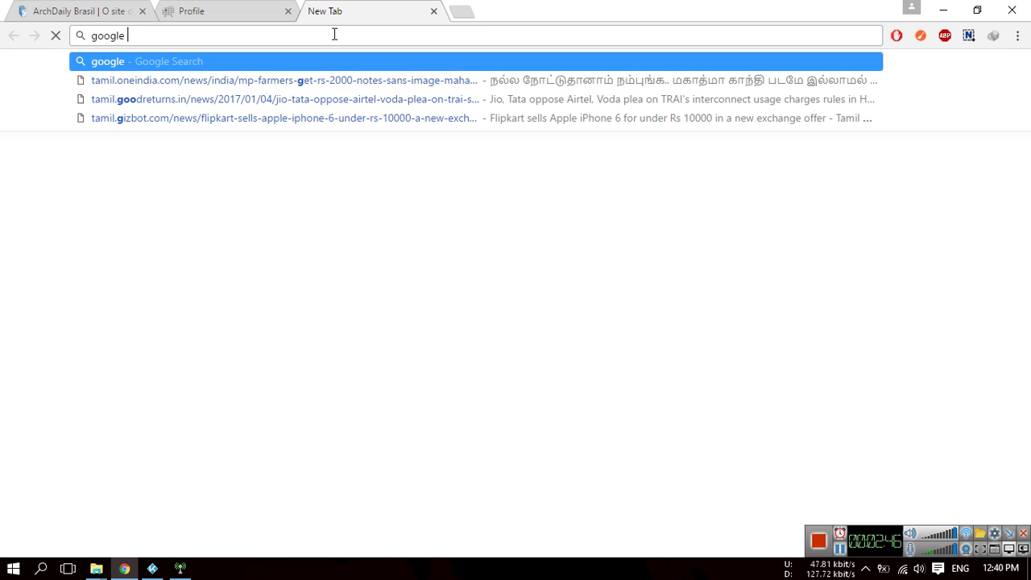
pyautogui.write(' calenda')
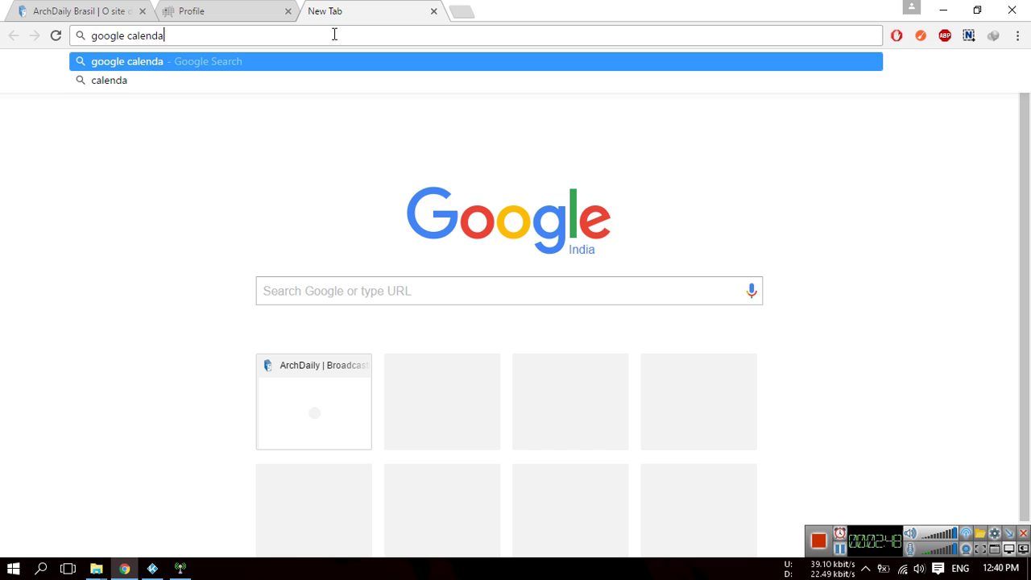
pyautogui.write('r')
pyautogui.press('Return')
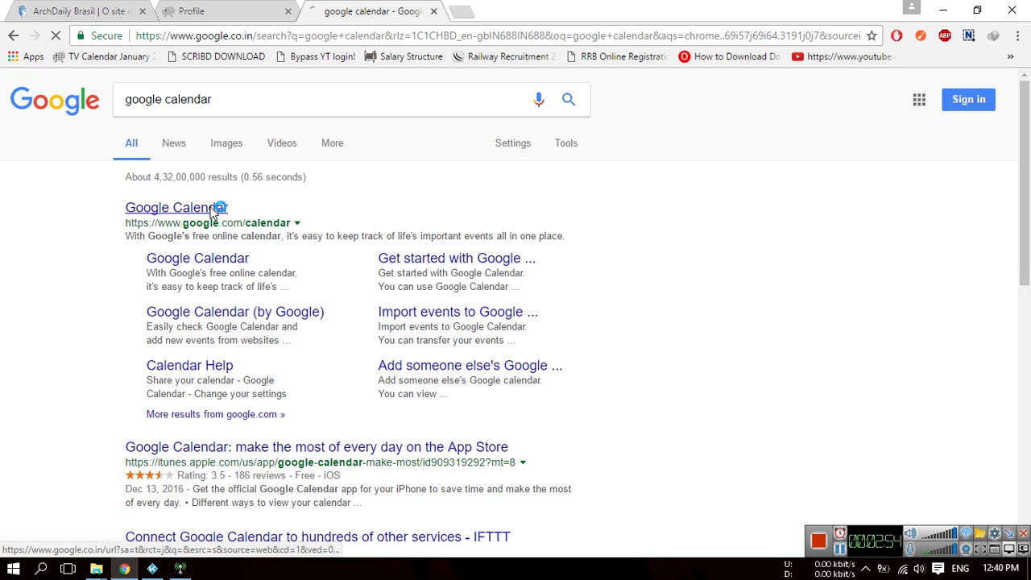
pyautogui.click(209, 208)
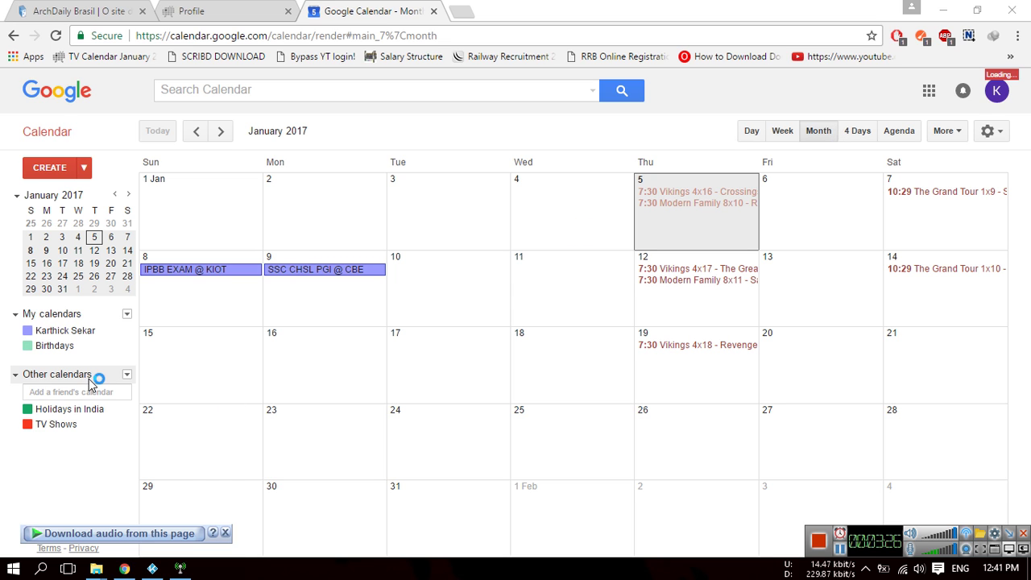
# Step: Expand the 'Other calendars' dropdown to show the add-calendar choices
pyautogui.click(127, 375)
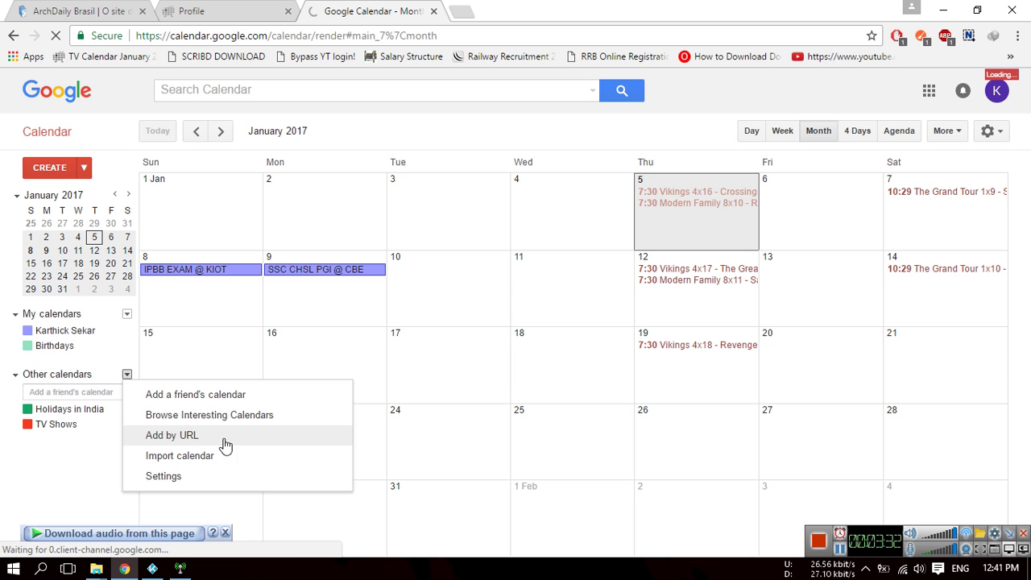
# Step: Choose Add by URL and paste the copied TV Calendar iCal feed address into the URL field
pyautogui.click(207, 443)
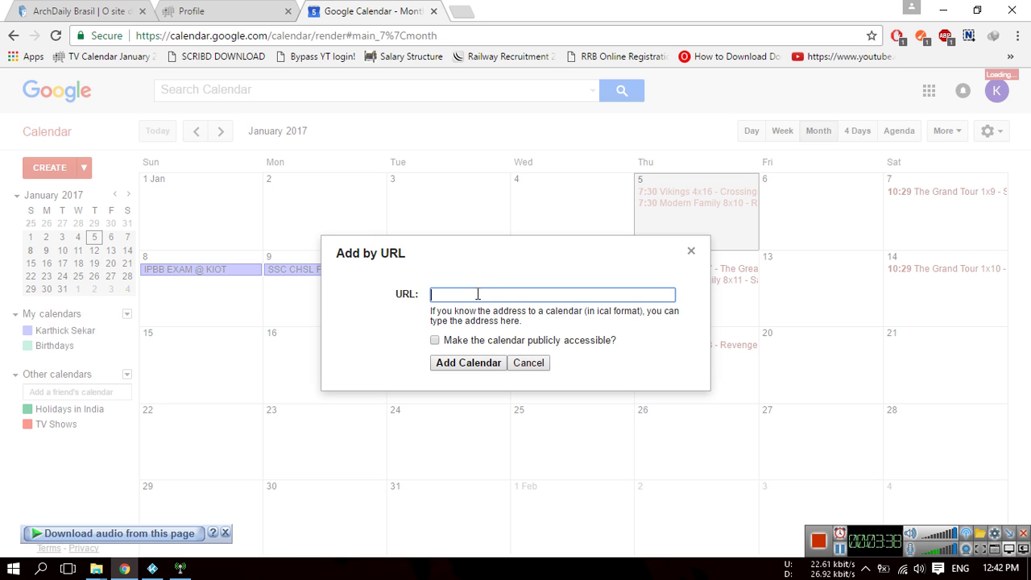
pyautogui.rightClick(479, 295)
pyautogui.click(552, 382)
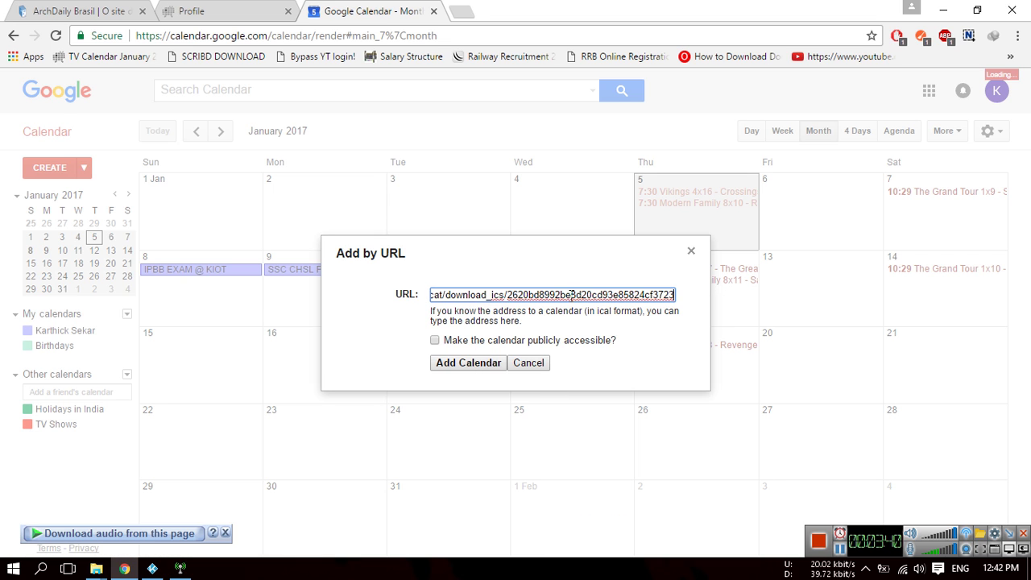